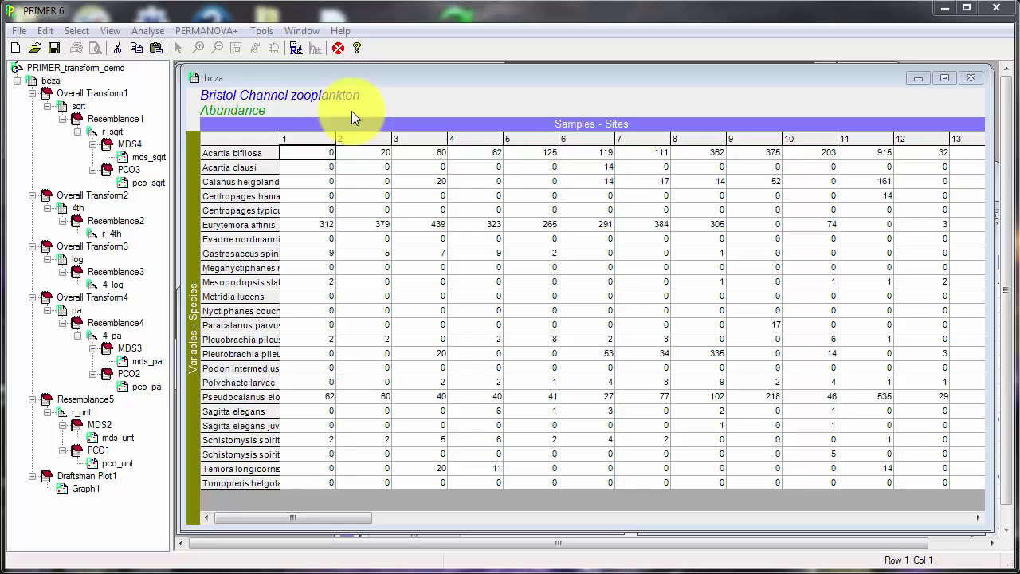
# Review the Sal factor levels assigned to all 58 samples of the bcza worksheet
pyautogui.click(44, 31)
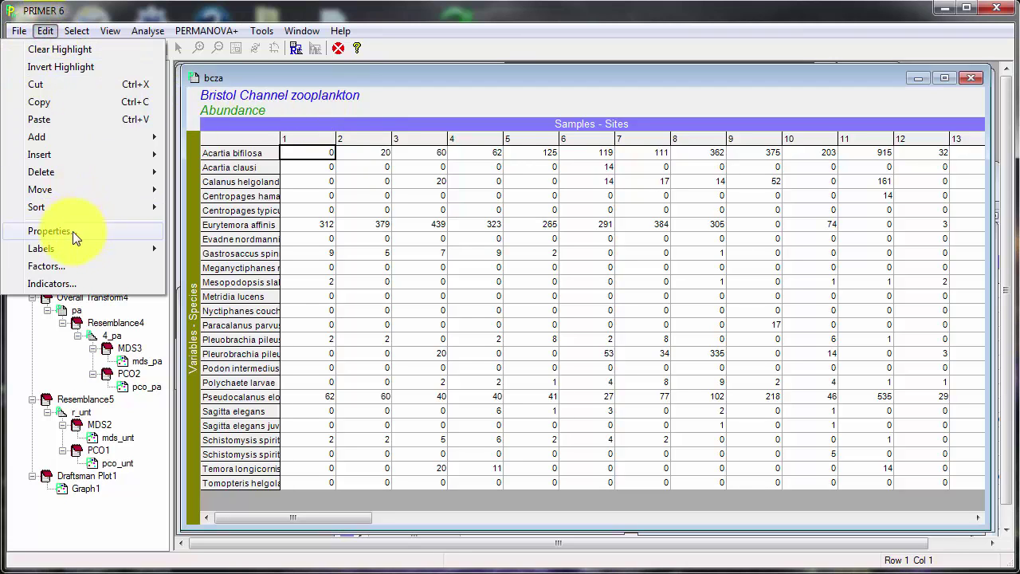
pyautogui.click(72, 269)
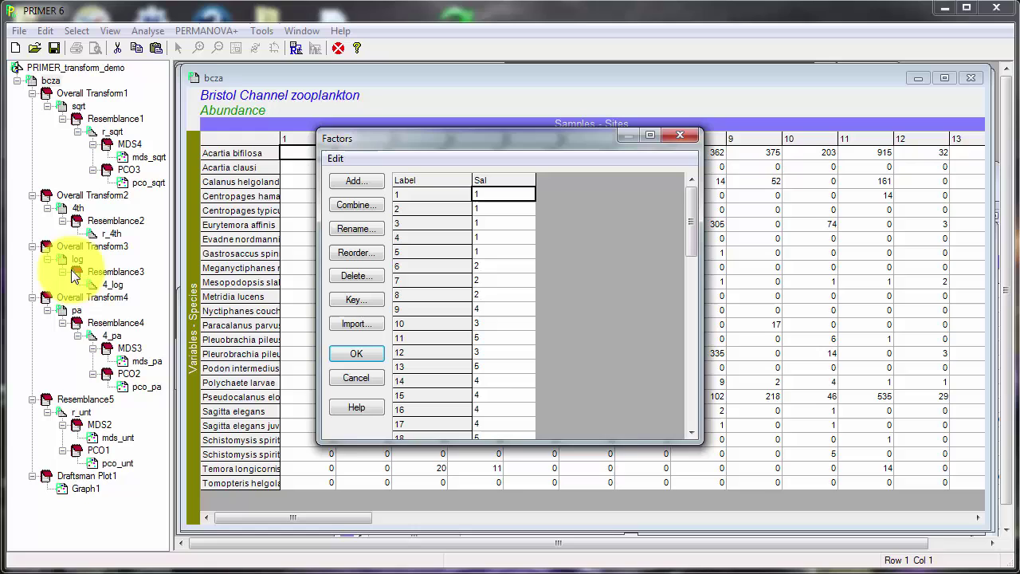
pyautogui.click(687, 414)
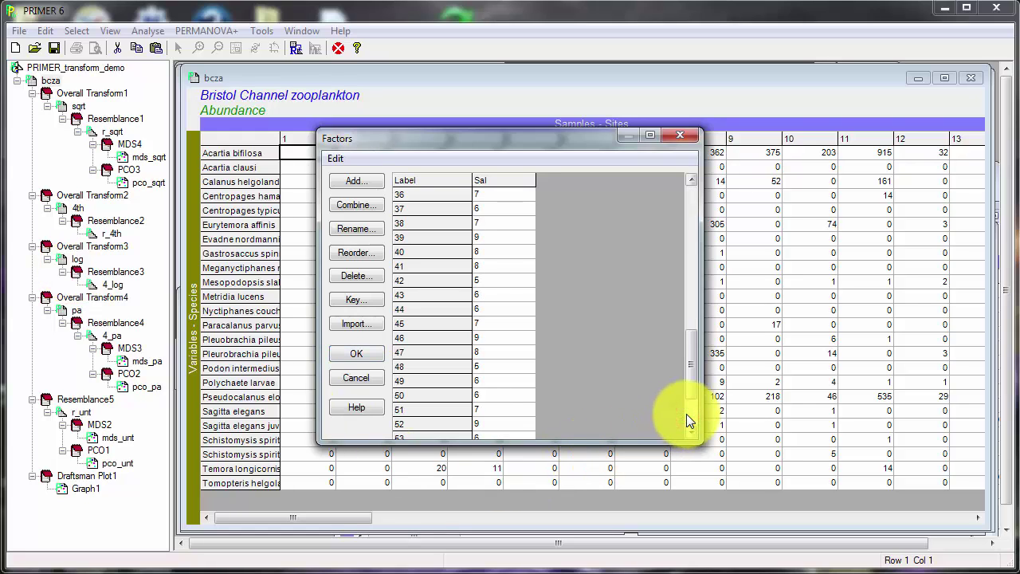
pyautogui.click(686, 413)
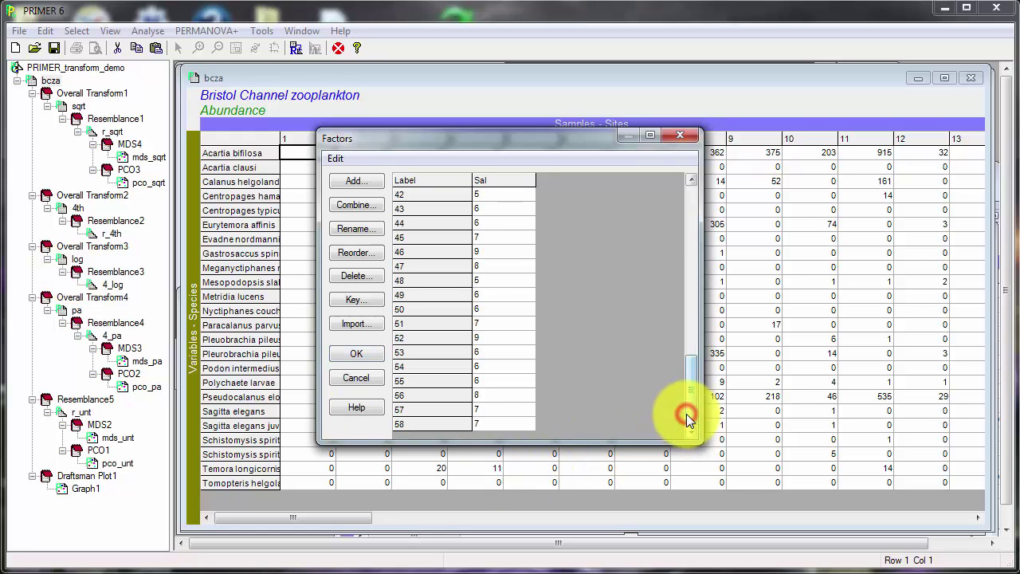
pyautogui.click(679, 136)
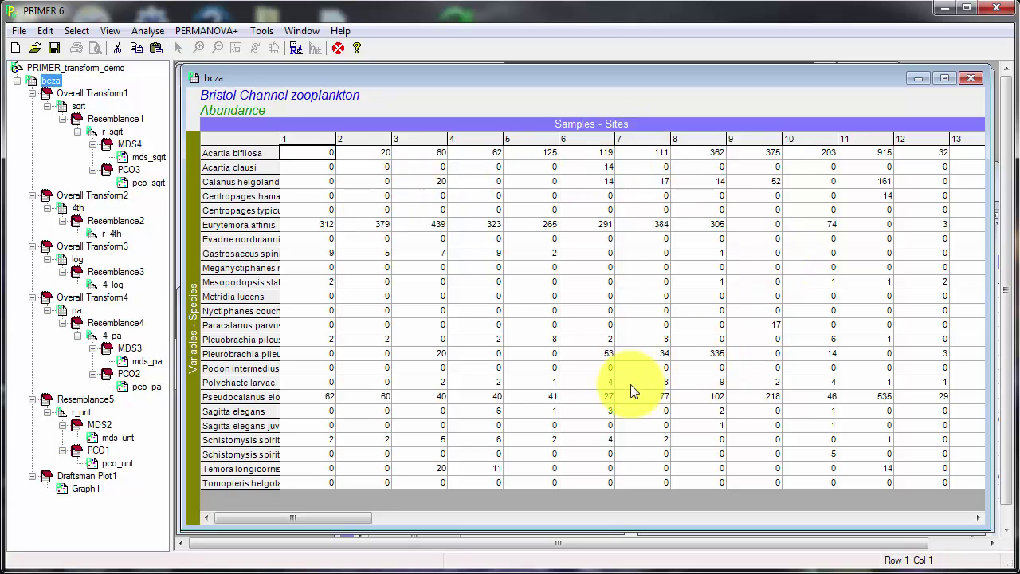
# Examine the species abundances in the bcza worksheet across all sites from 1 to 58
pyautogui.click(960, 520)
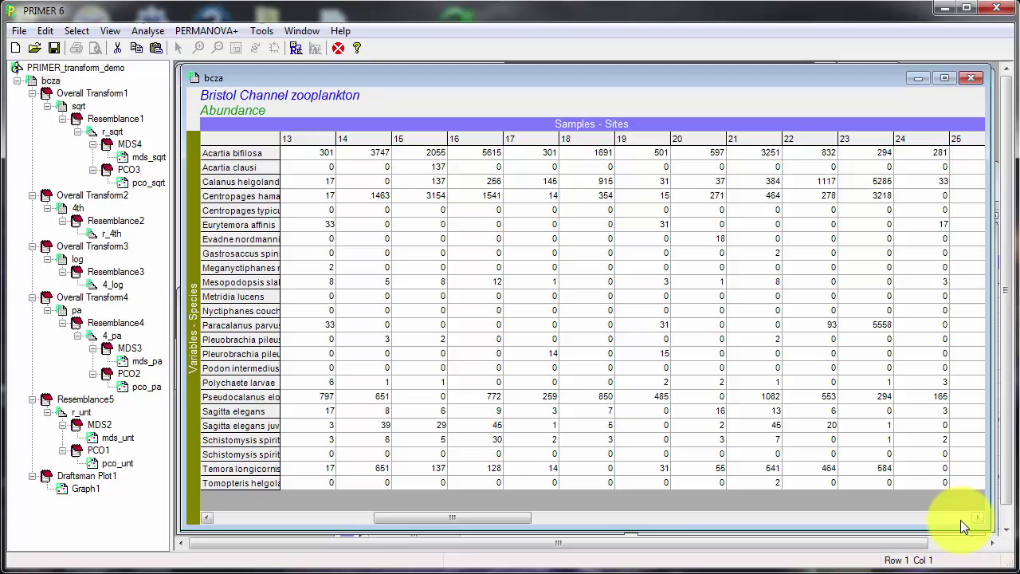
pyautogui.click(960, 520)
pyautogui.click(960, 520)
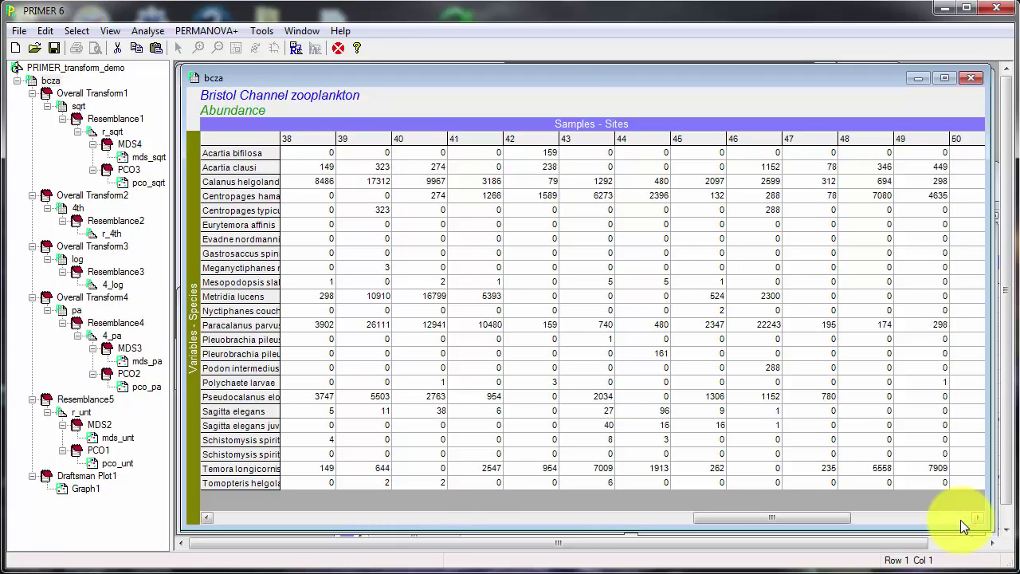
pyautogui.click(961, 519)
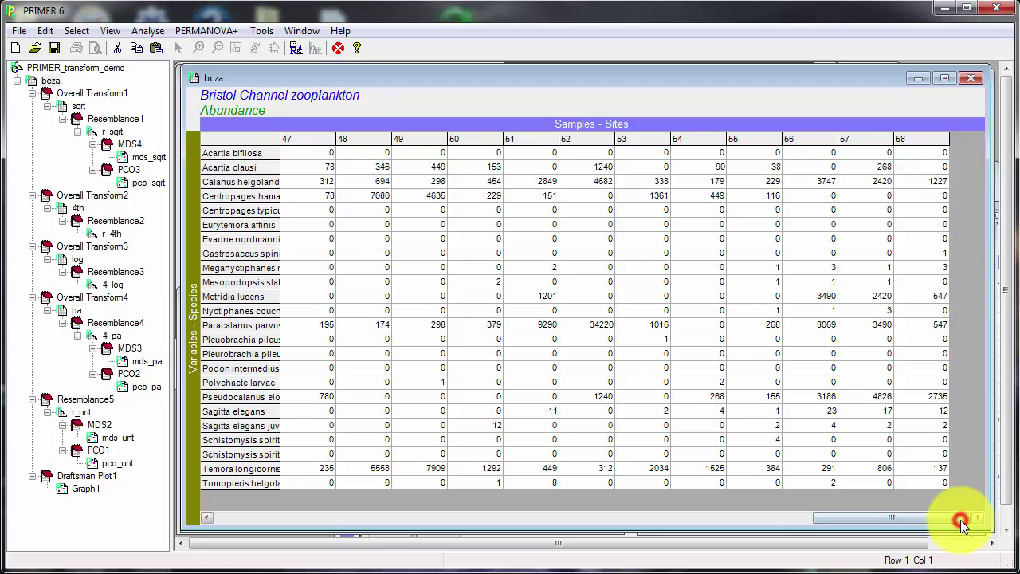
pyautogui.moveTo(960, 519); pyautogui.dragTo(324, 519)
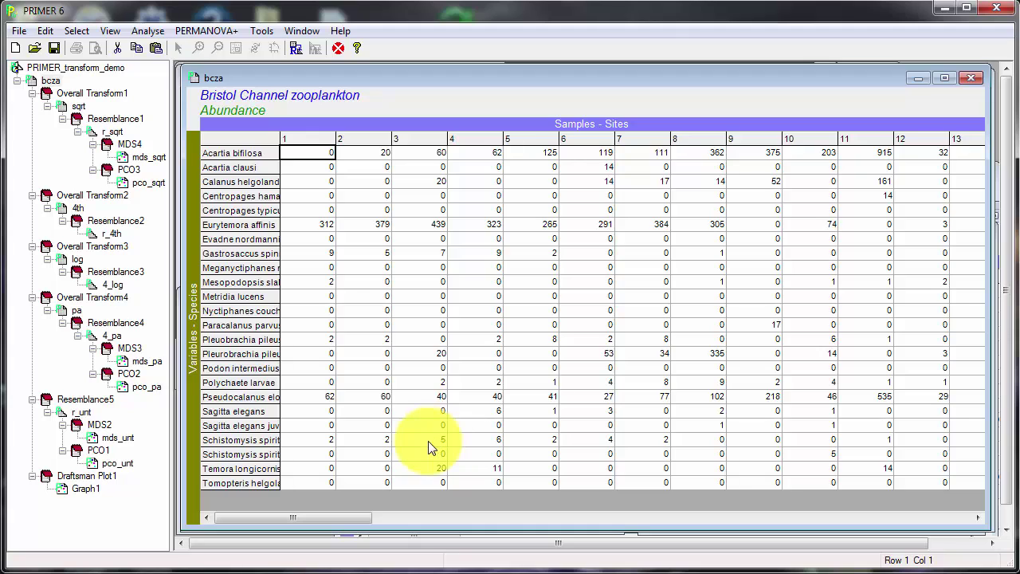
pyautogui.moveTo(908, 517); pyautogui.dragTo(908, 518)
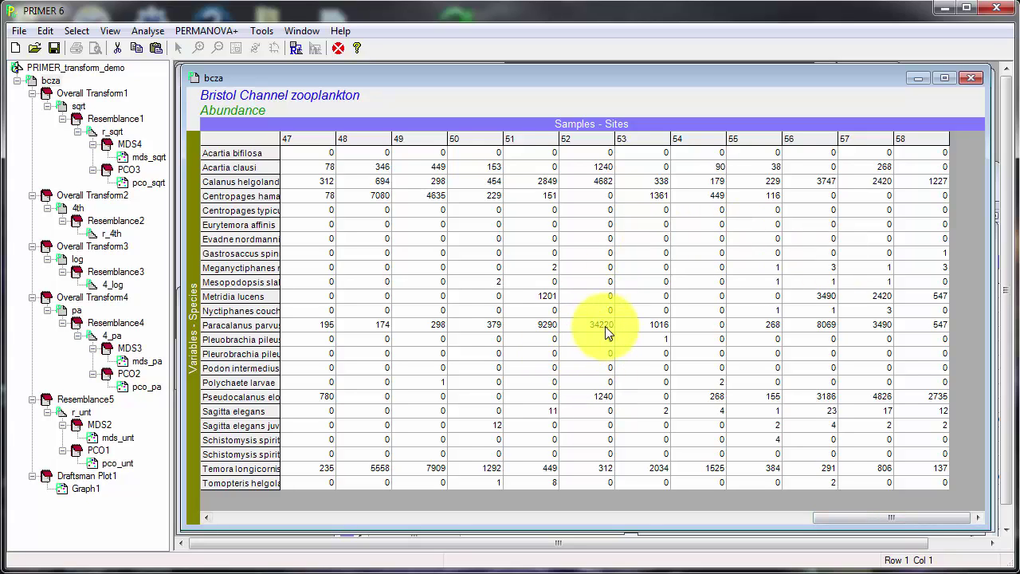
pyautogui.click(272, 520)
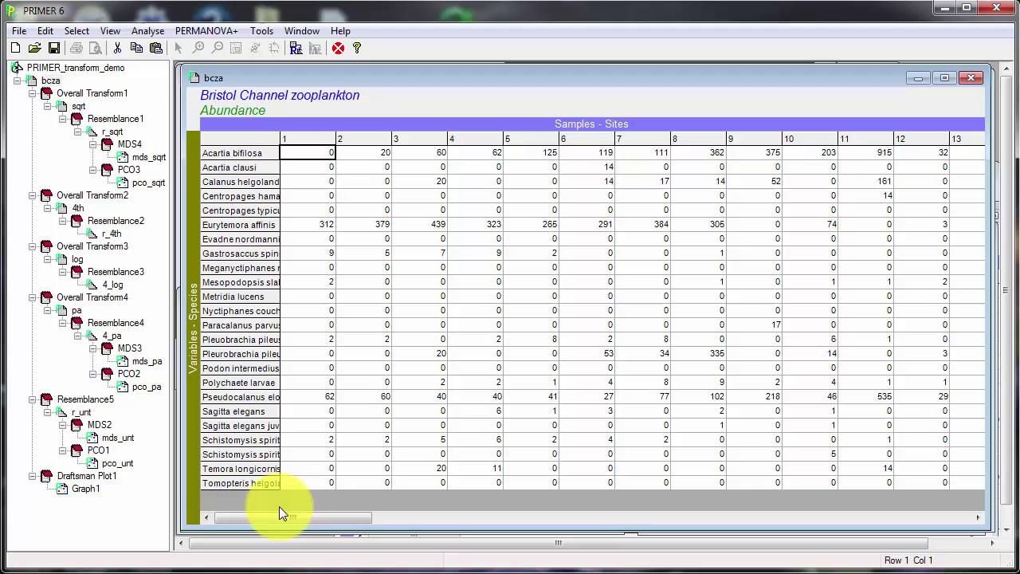
# View the draftsman plot, and the r_unt, sqrt, r_sqrt, 4_pa and pa worksheets
pyautogui.doubleClick(100, 490)
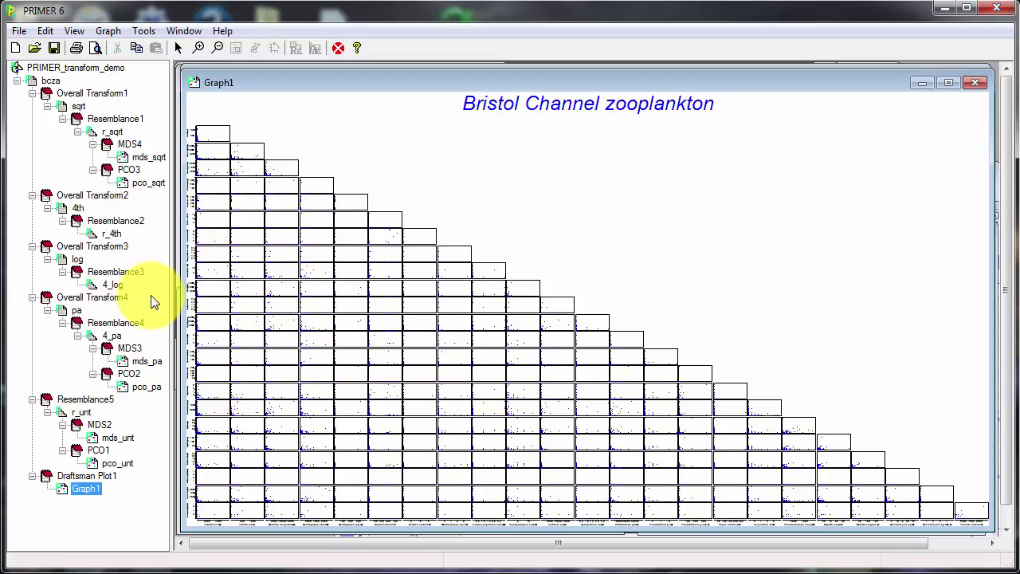
pyautogui.doubleClick(82, 412)
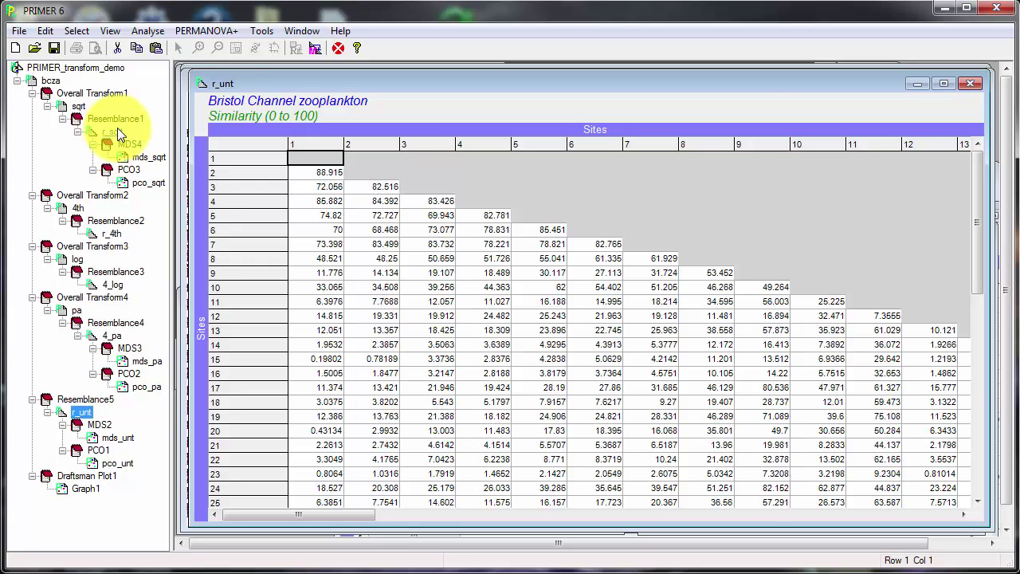
pyautogui.doubleClick(79, 107)
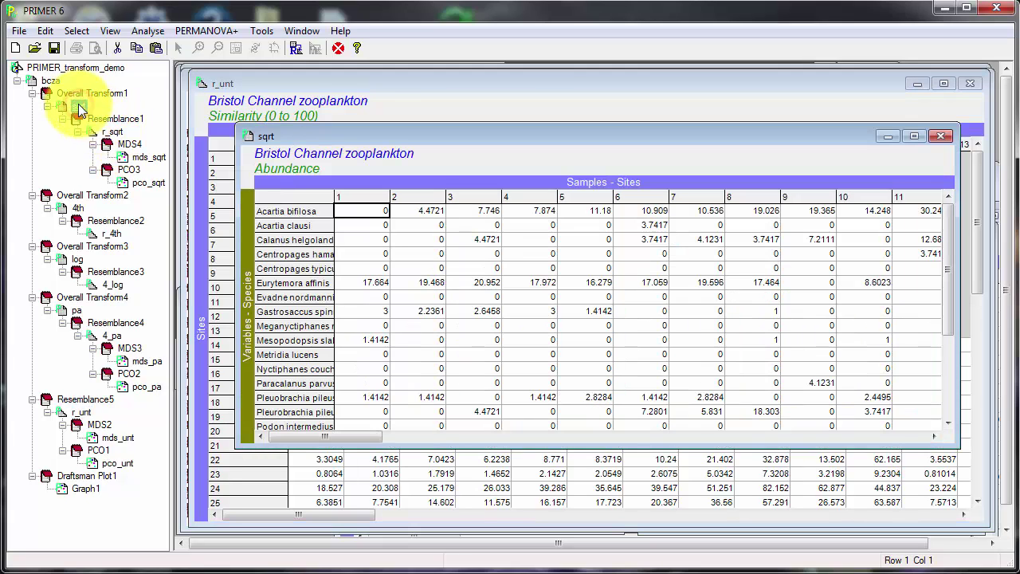
pyautogui.doubleClick(110, 132)
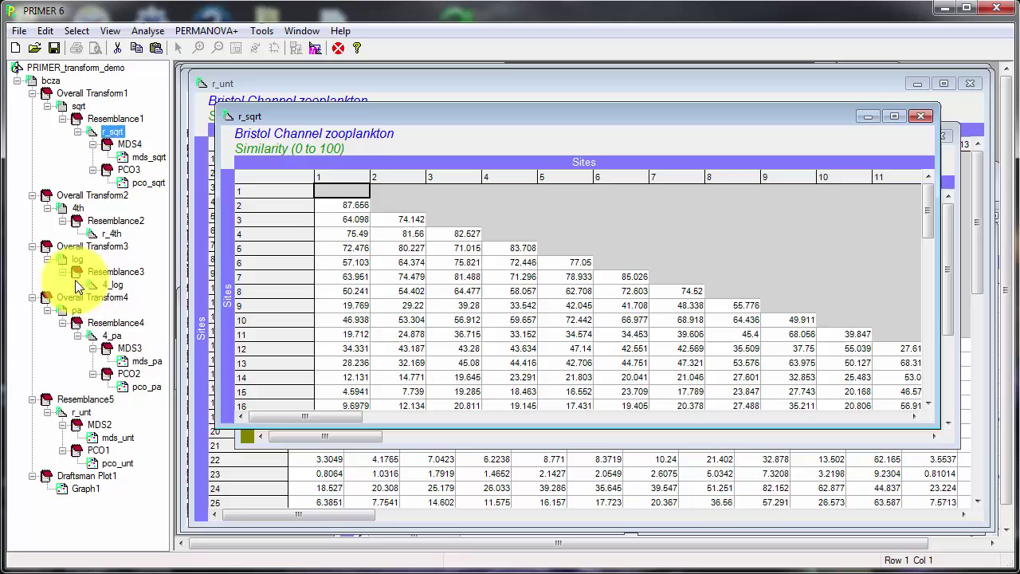
pyautogui.doubleClick(112, 336)
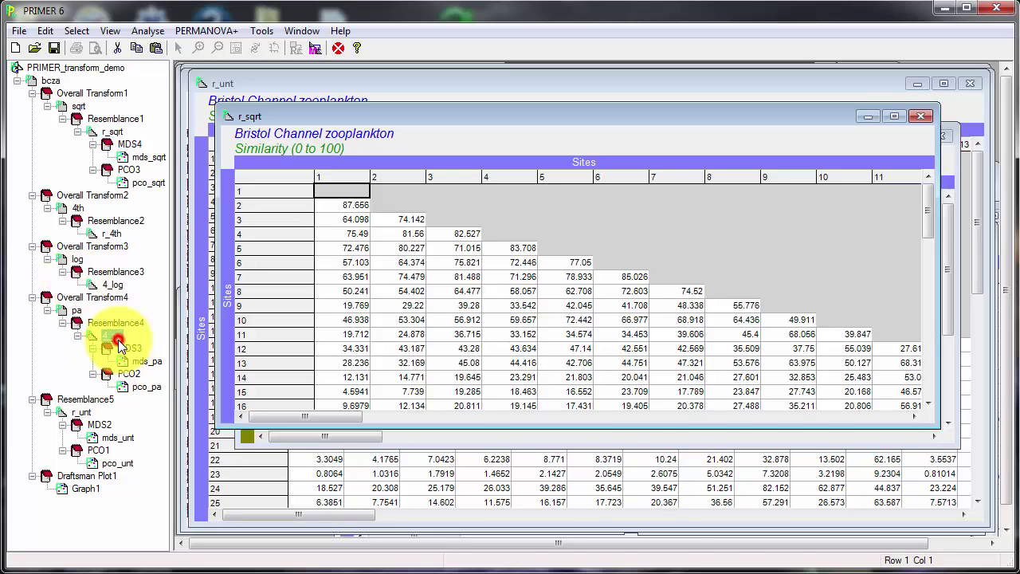
pyautogui.doubleClick(74, 310)
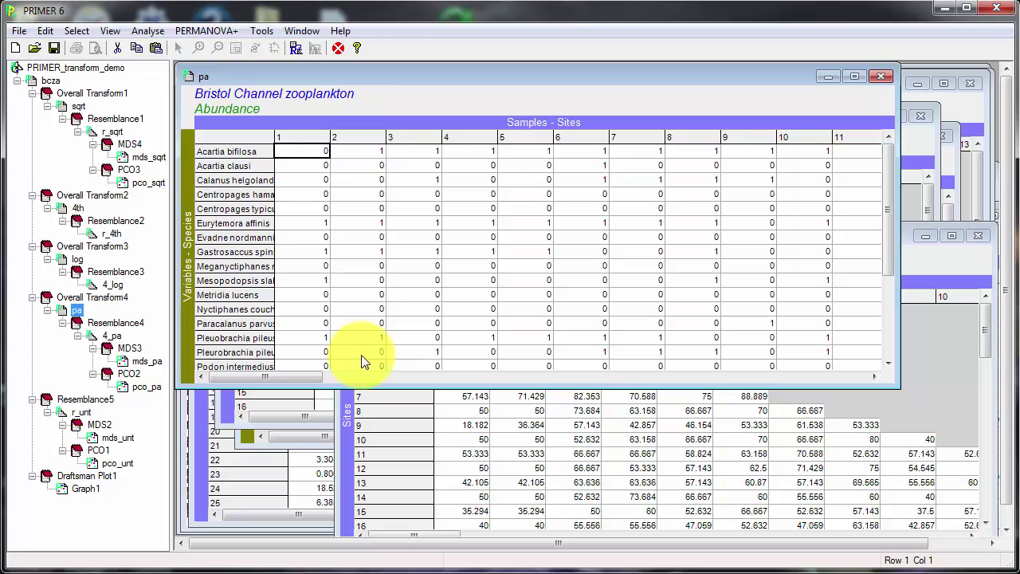
# Open the mds_unt, mds_sqrt and mds_pa ordination plots to compare the effect of the transformations
pyautogui.click(125, 437)
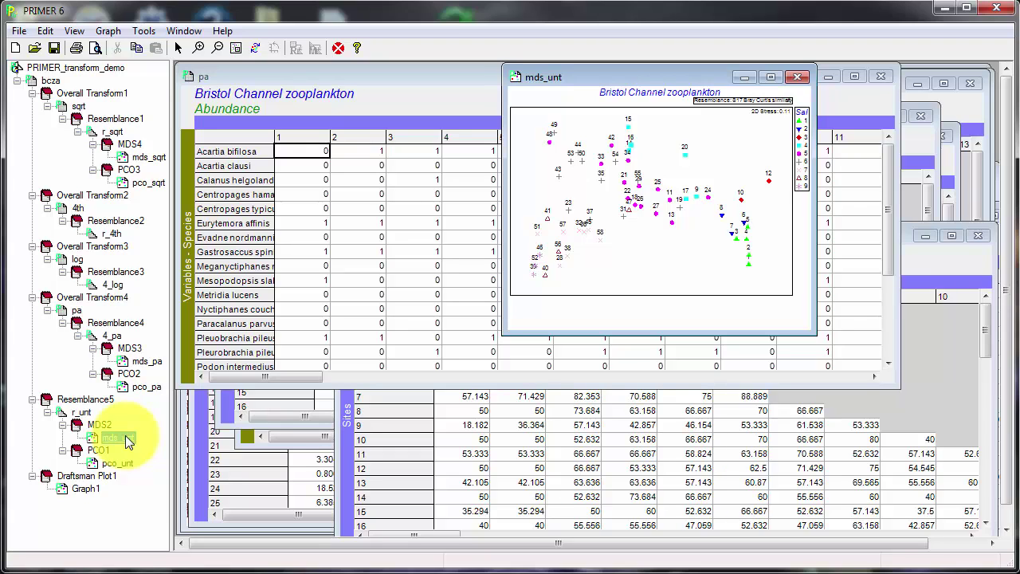
pyautogui.click(143, 160)
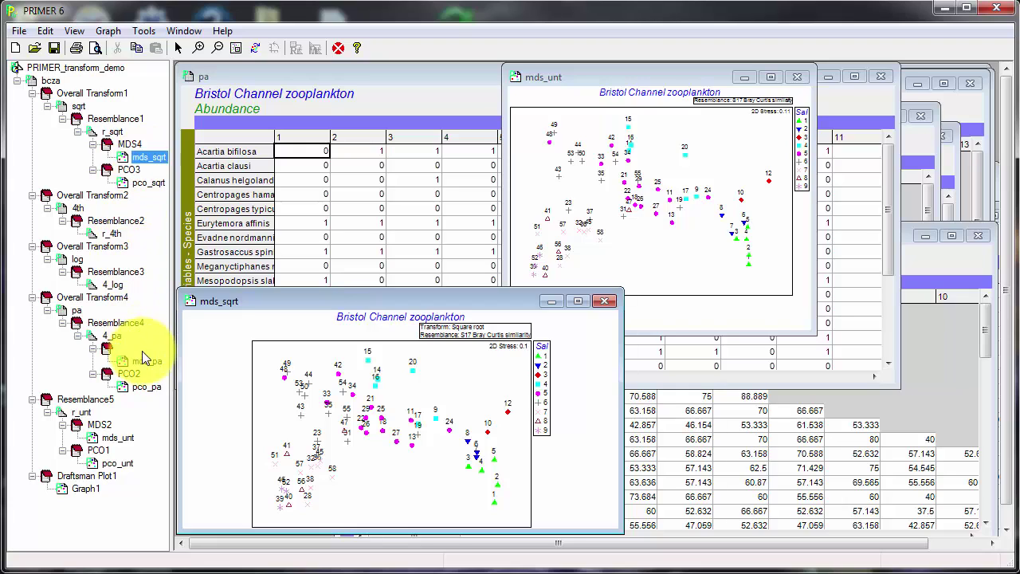
pyautogui.click(144, 363)
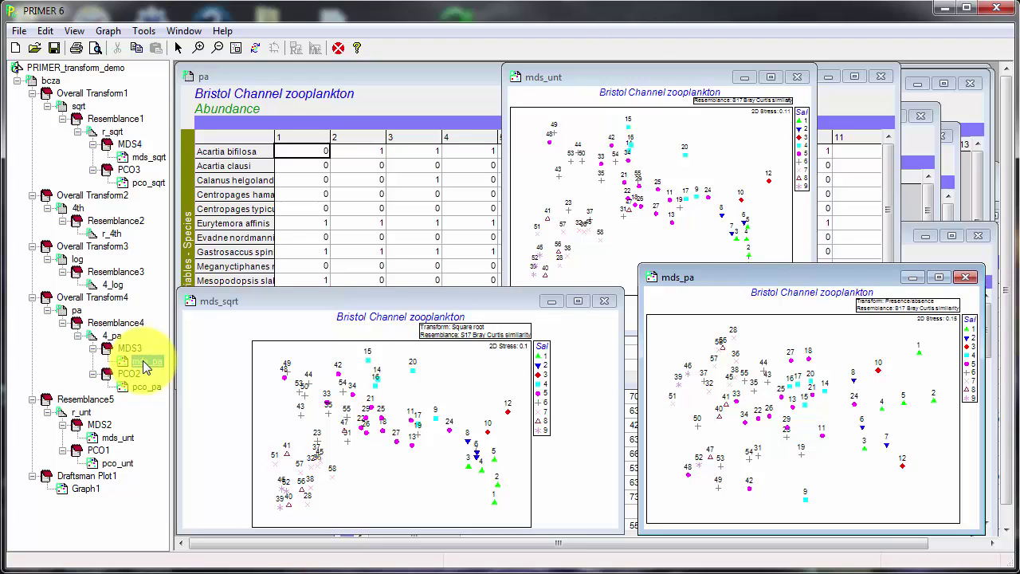
pyautogui.click(145, 363)
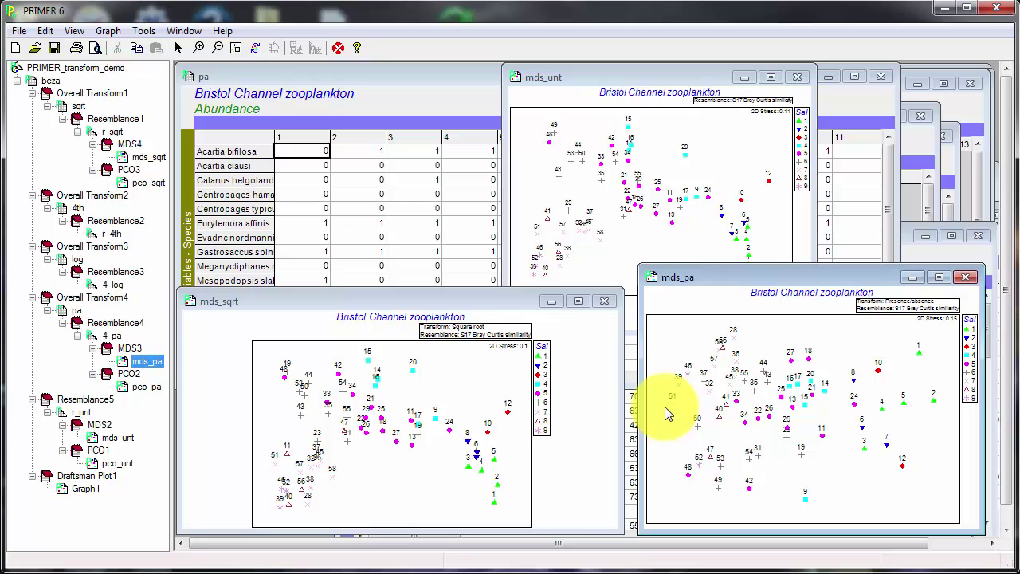
# Open the pco_unt plot and flip its Y axis to match the orientation of the mds_unt plot
pyautogui.doubleClick(120, 465)
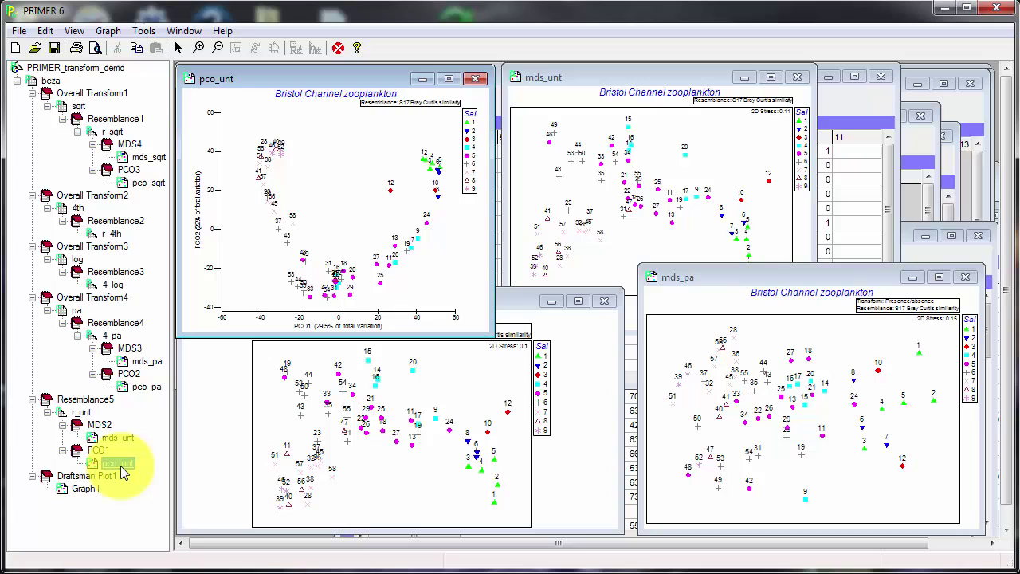
pyautogui.click(624, 257)
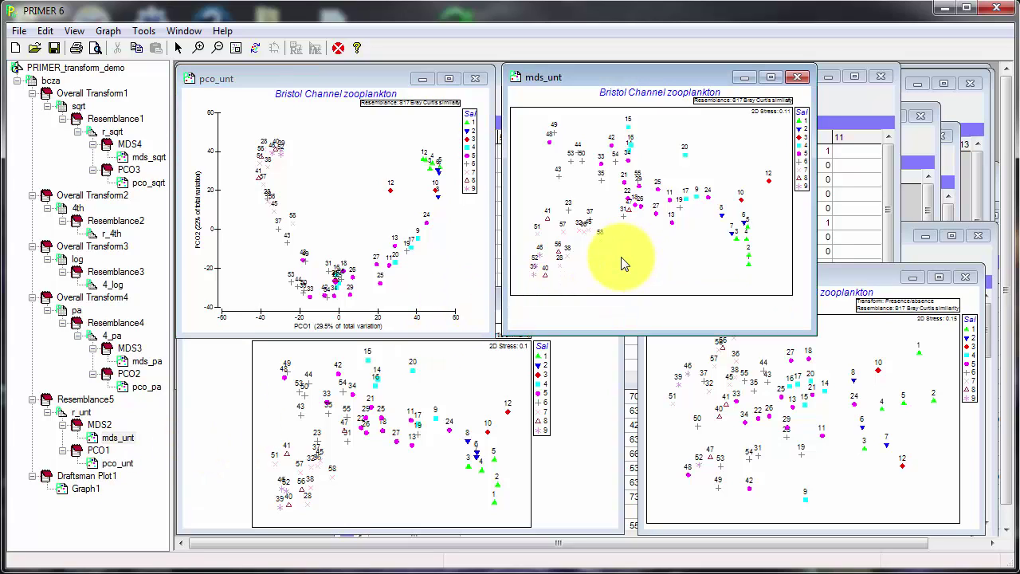
pyautogui.rightClick(351, 170)
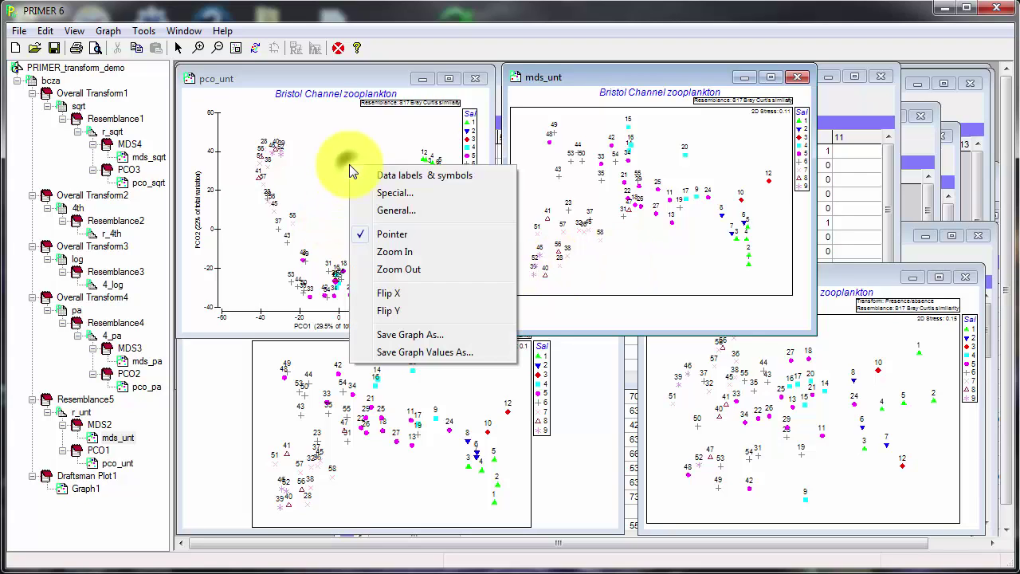
pyautogui.click(384, 315)
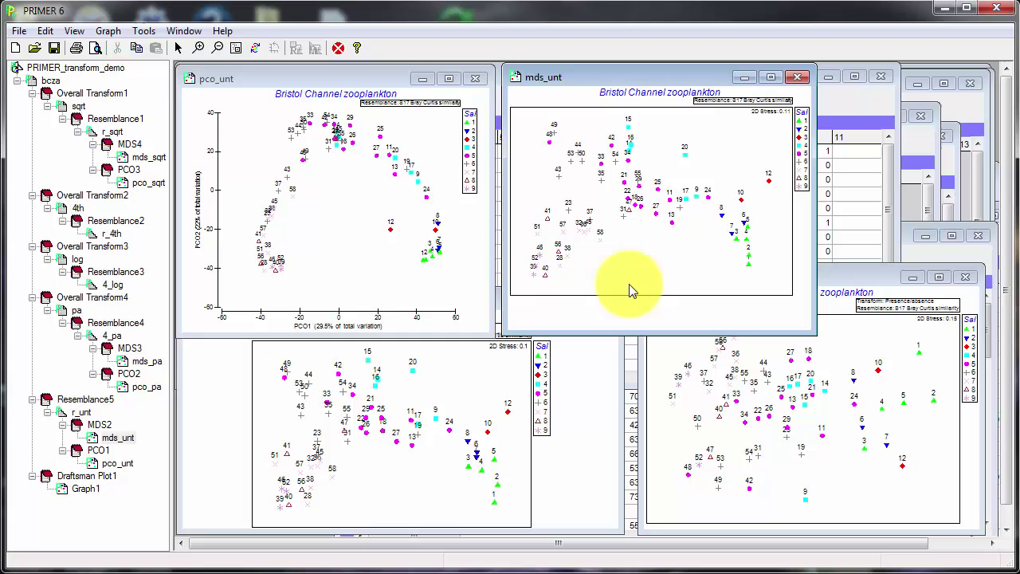
# Open the pco_sqrt plot and flip its Y axis, and open the pco_pa plot alongside for comparison
pyautogui.doubleClick(141, 183)
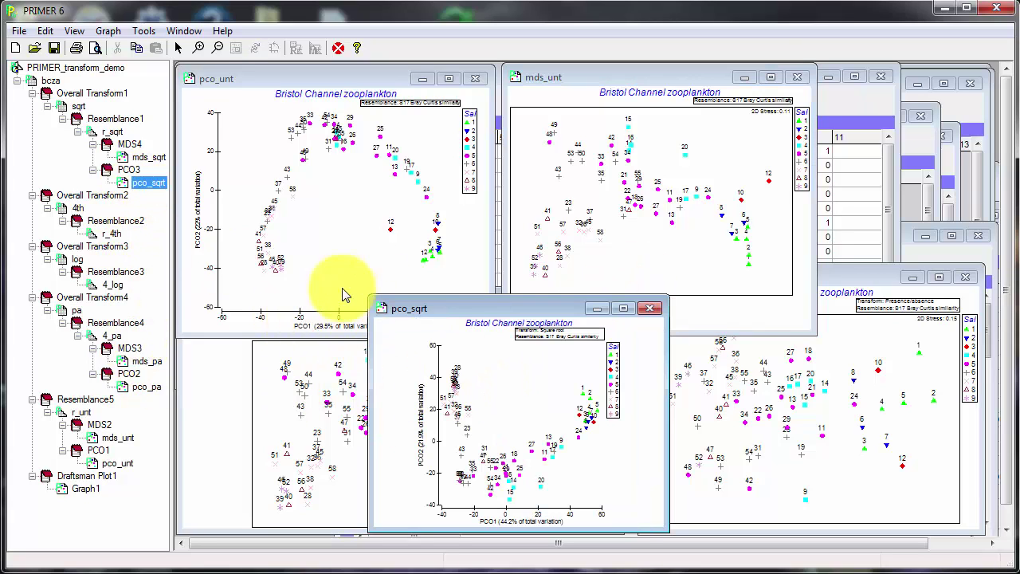
pyautogui.rightClick(481, 368)
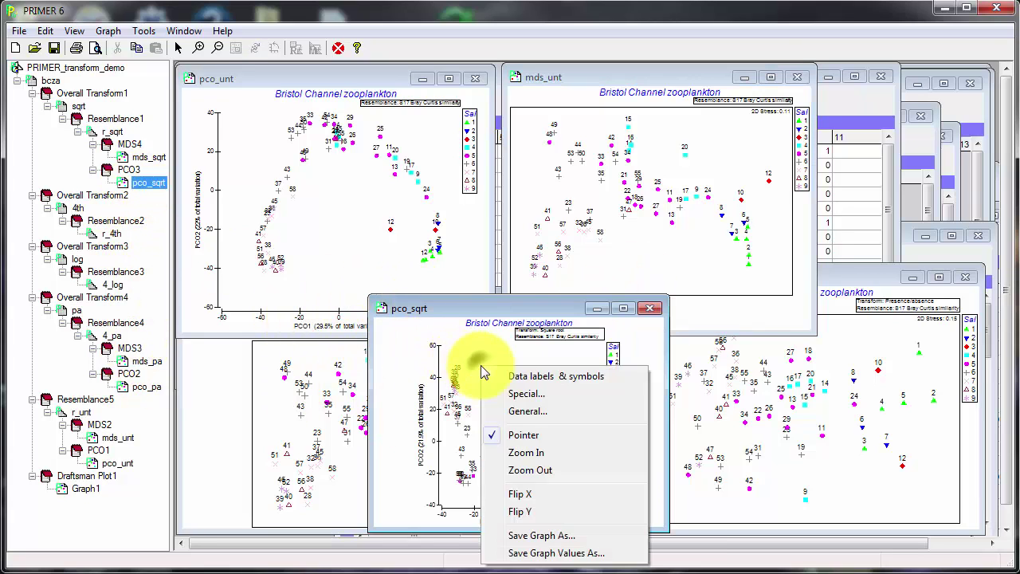
pyautogui.click(515, 509)
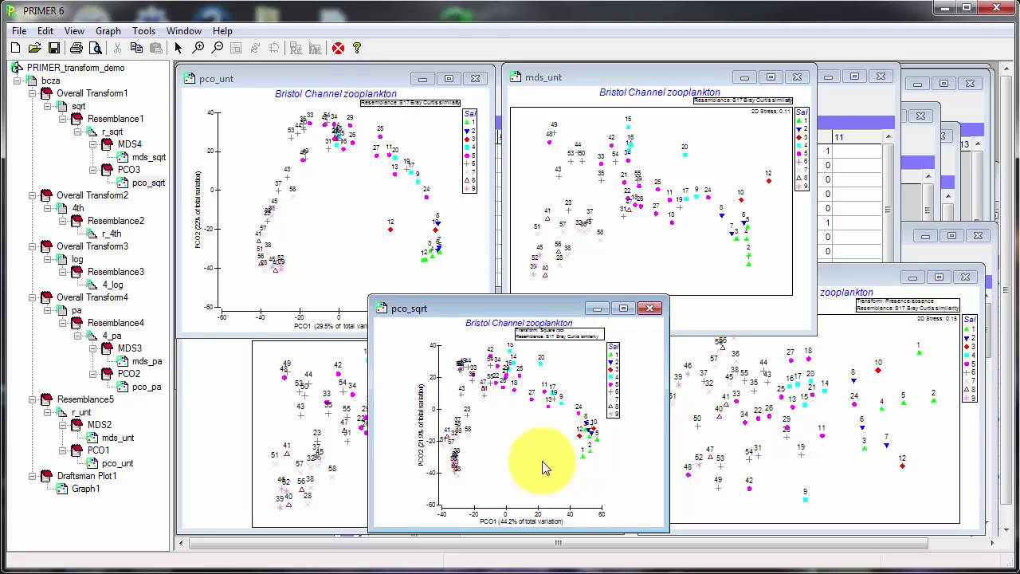
pyautogui.rightClick(155, 391)
pyautogui.doubleClick(155, 392)
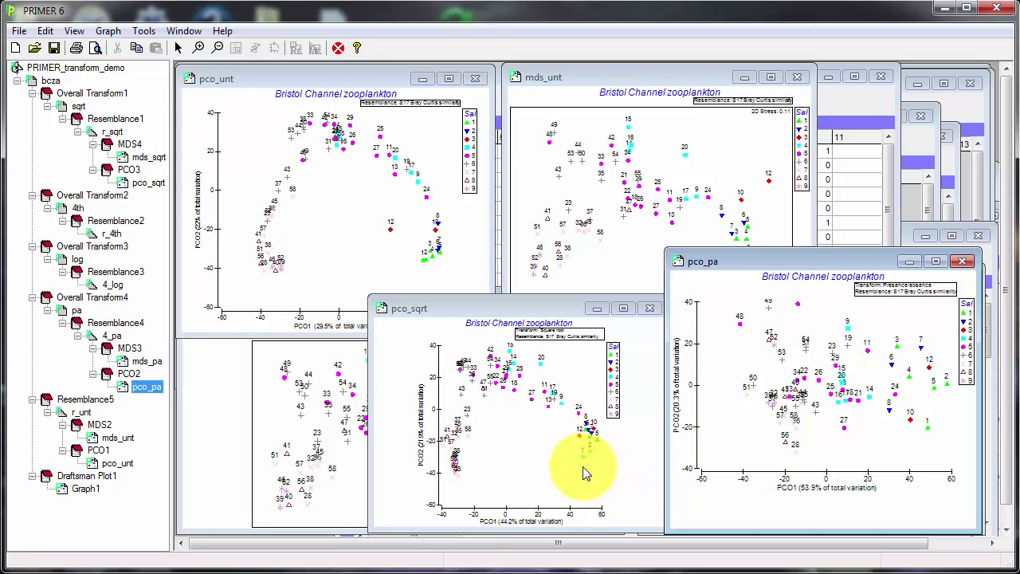
# Run a 2STAGE analysis on r_unt with multiple matrices r_sqrt, r_4th, 4_log and 4_pa, using Spearman rank correlation
pyautogui.doubleClick(80, 413)
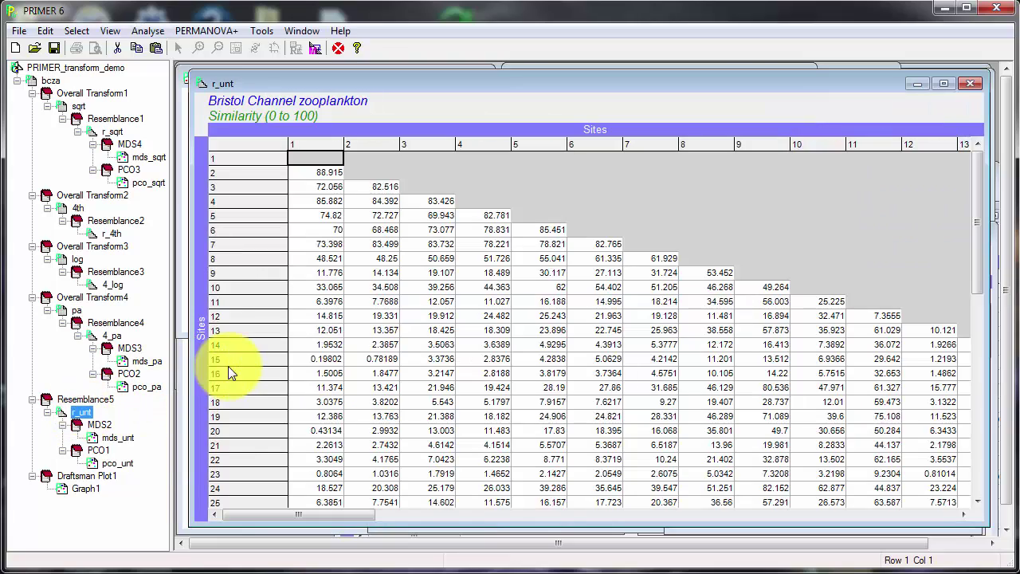
pyautogui.click(211, 118)
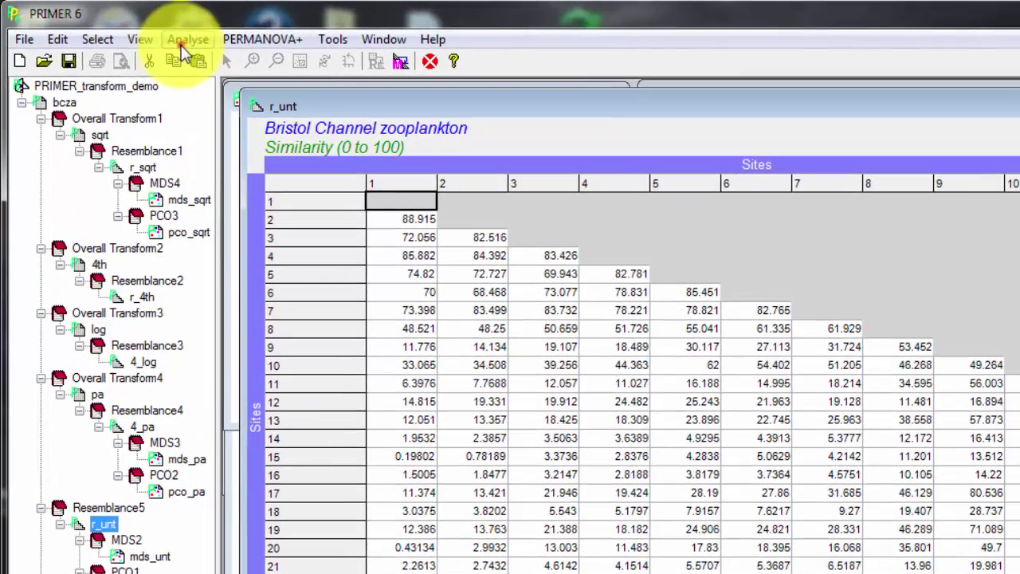
pyautogui.click(148, 30)
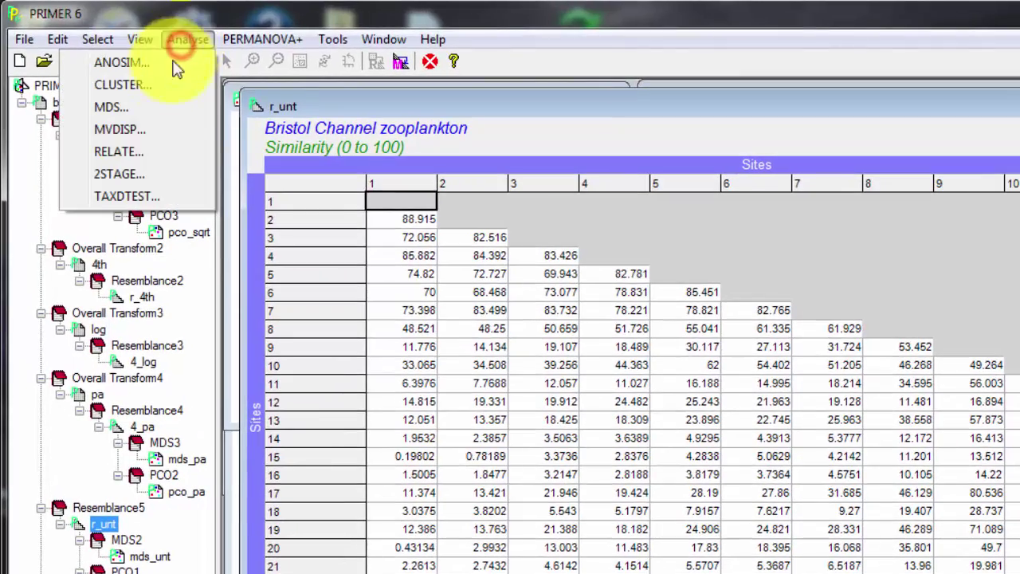
pyautogui.click(151, 174)
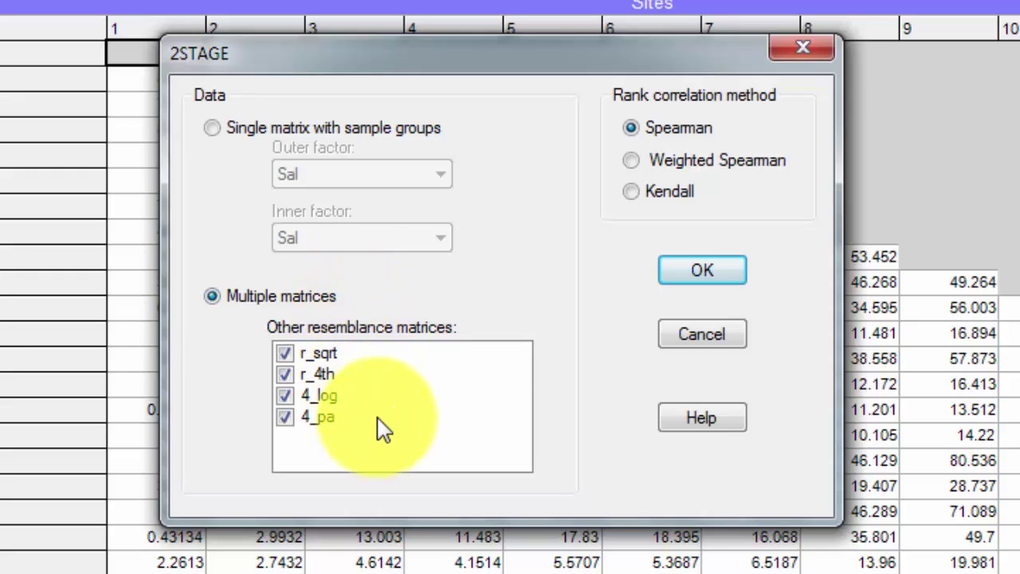
pyautogui.click(681, 270)
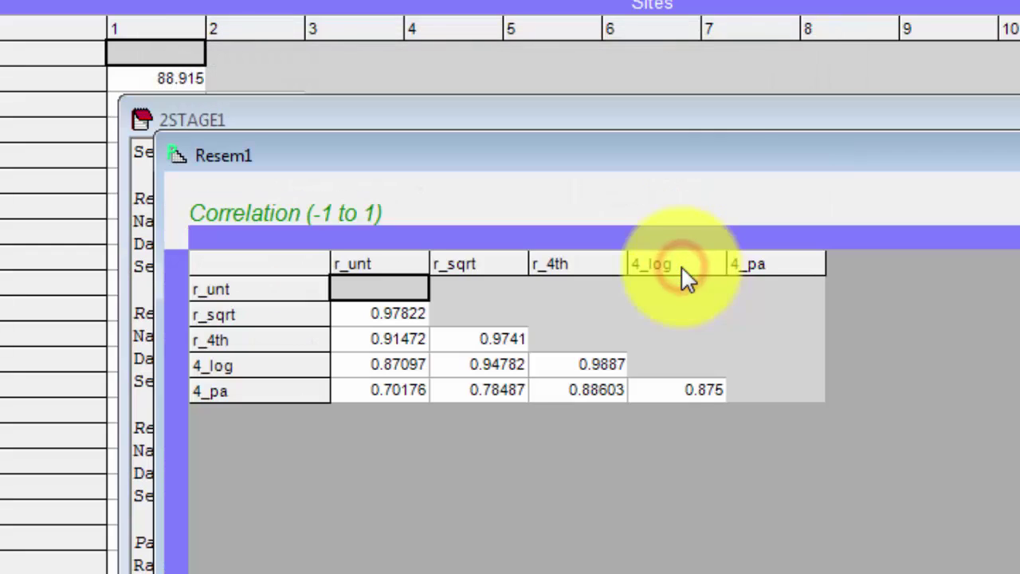
pyautogui.moveTo(703, 145); pyautogui.dragTo(570, 33)
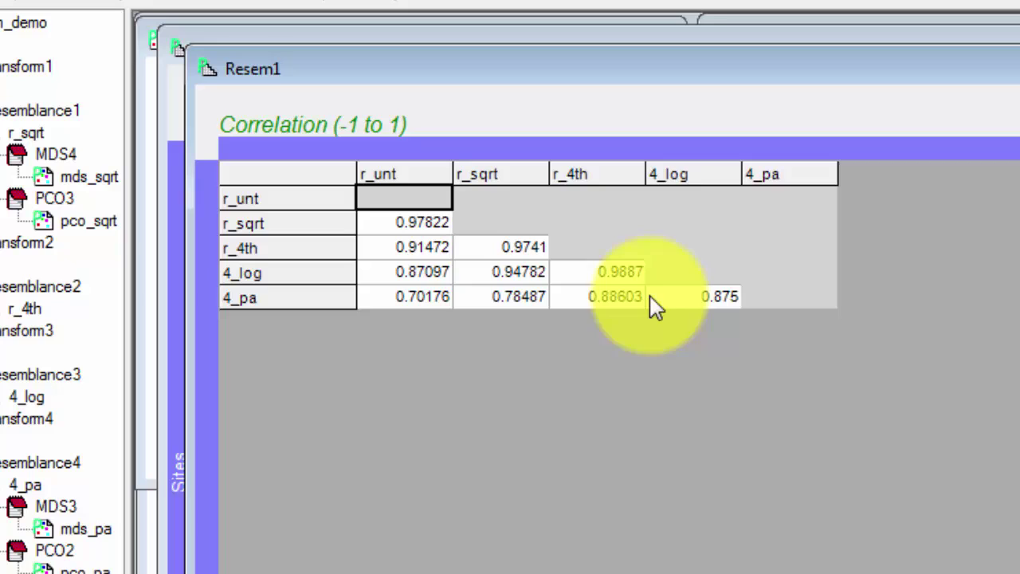
# Run an MDS on the second-stage correlation matrix with 25 restarts, minimum stress 0.01, Kruskal fit scheme 1 and a configuration plot
pyautogui.click(415, 225)
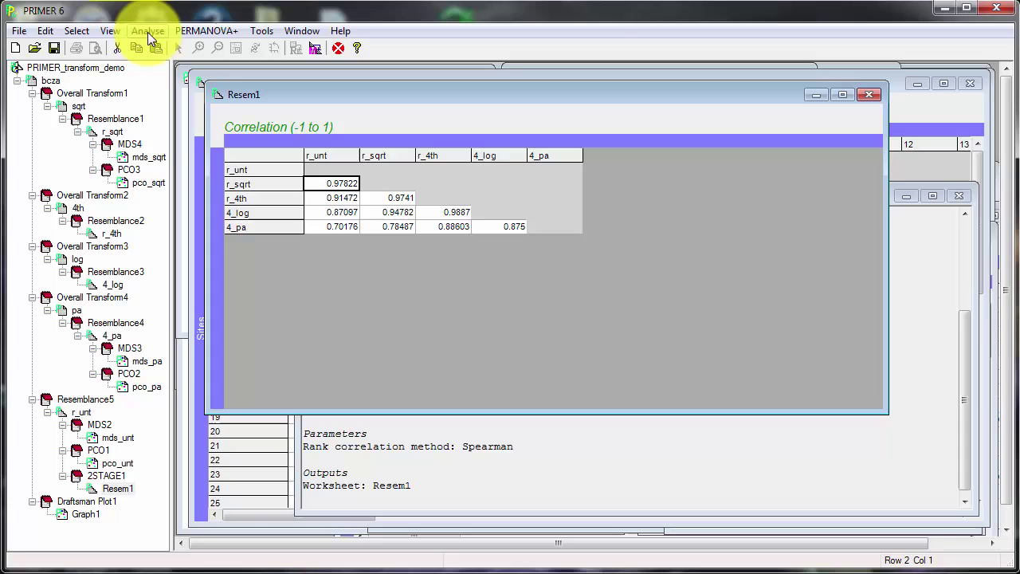
pyautogui.click(147, 31)
pyautogui.click(121, 86)
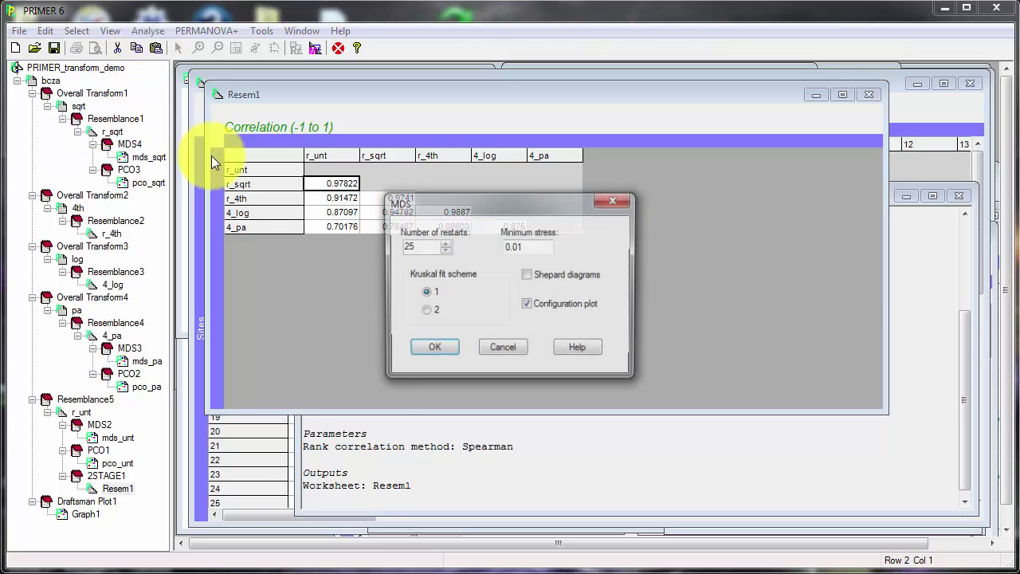
pyautogui.click(447, 355)
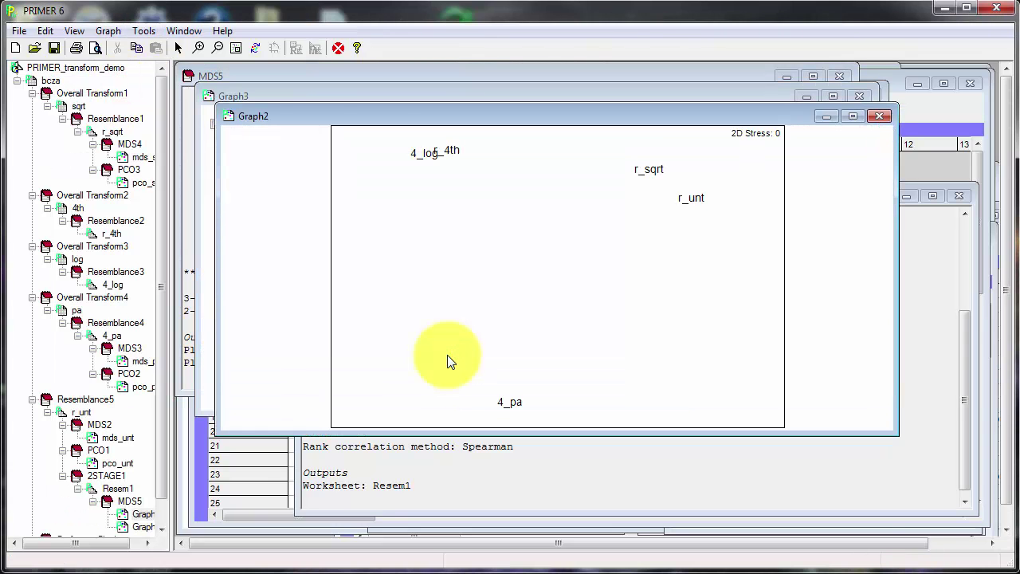